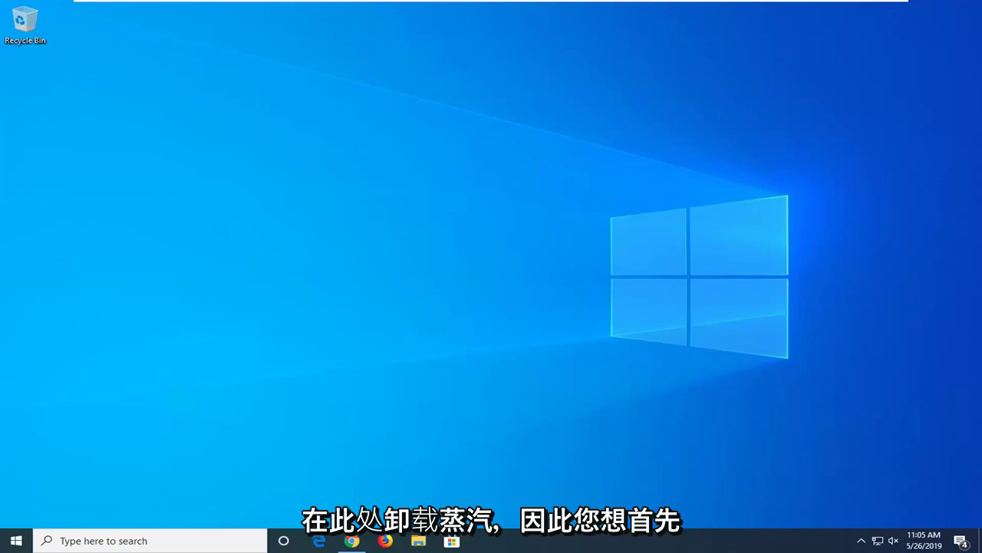
- Open Control Panel and show all of its items as large icons
click(12, 540)
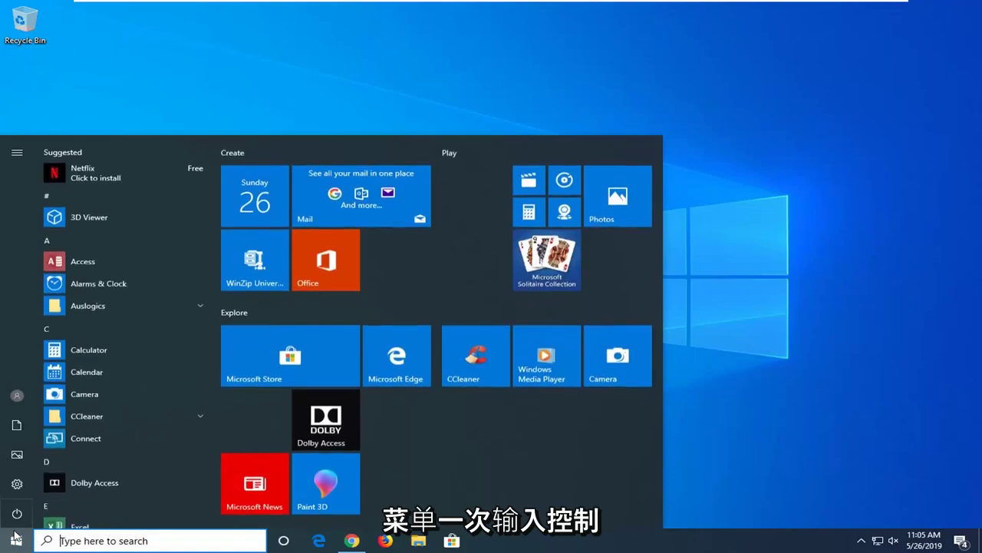
text(contr)
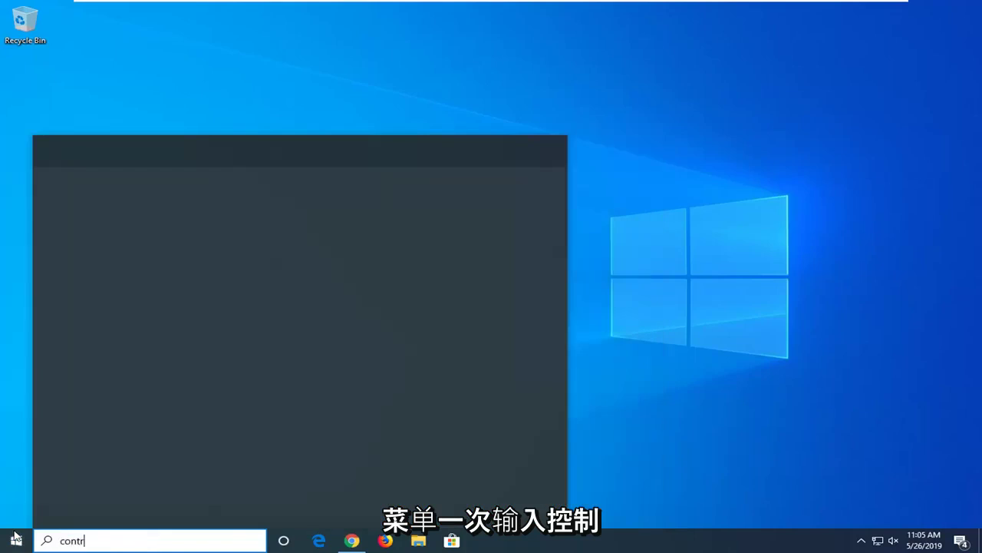
text(ol panel)
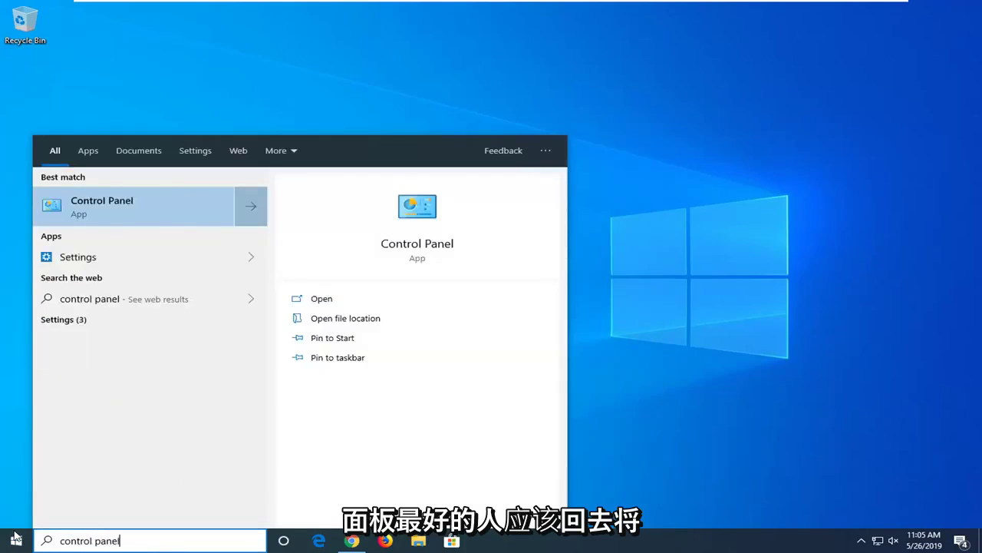
click(139, 221)
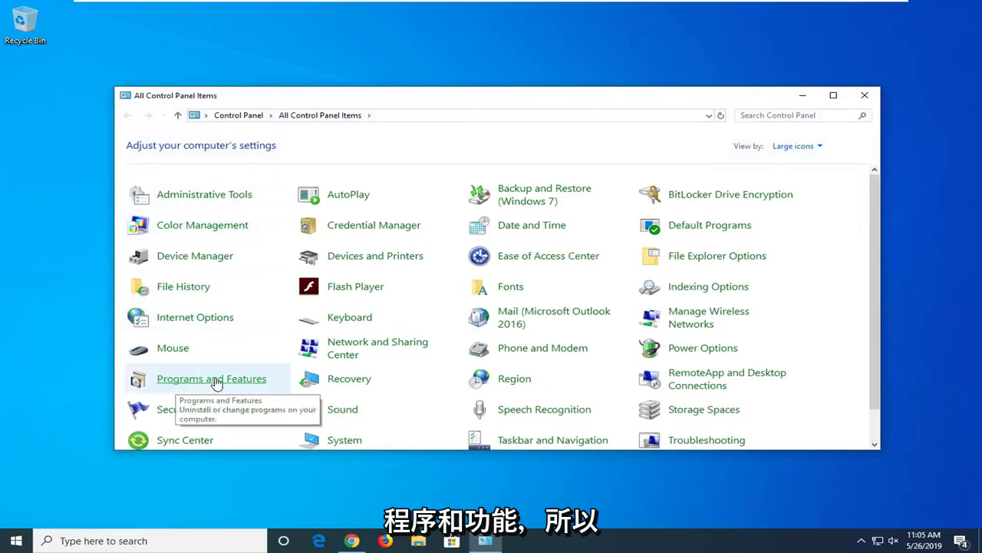
click(798, 146)
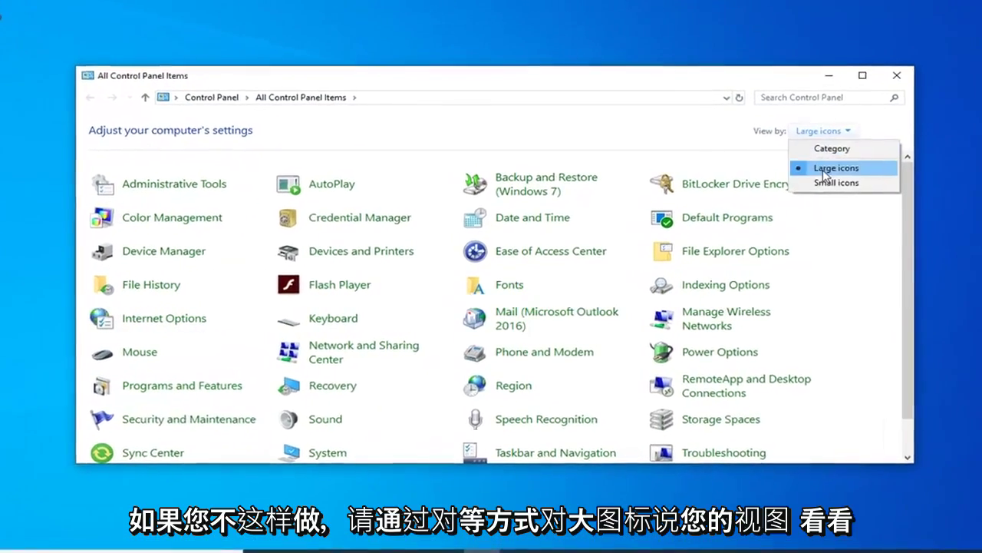
click(826, 168)
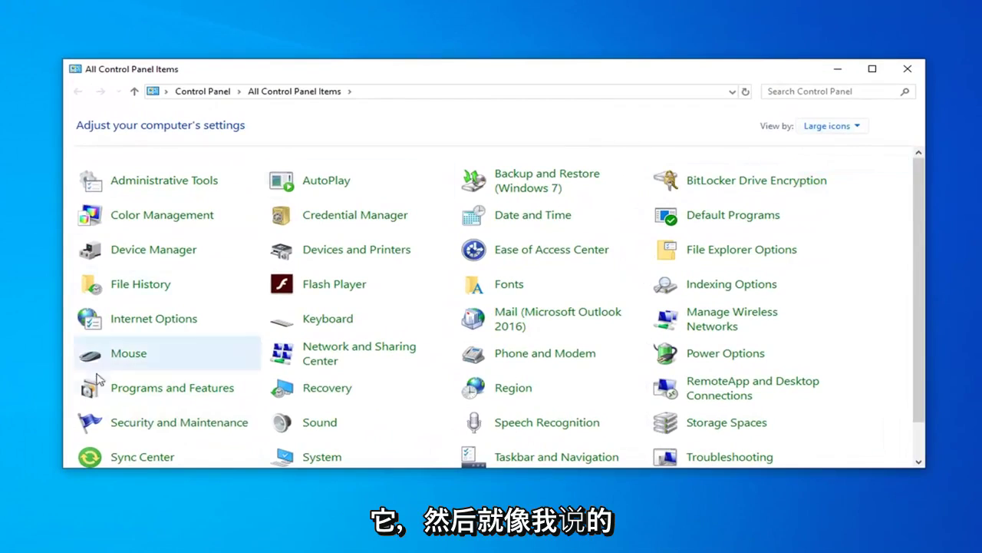
- Check the installed programs in Programs and Features for a Steam entry, and close the window
click(175, 390)
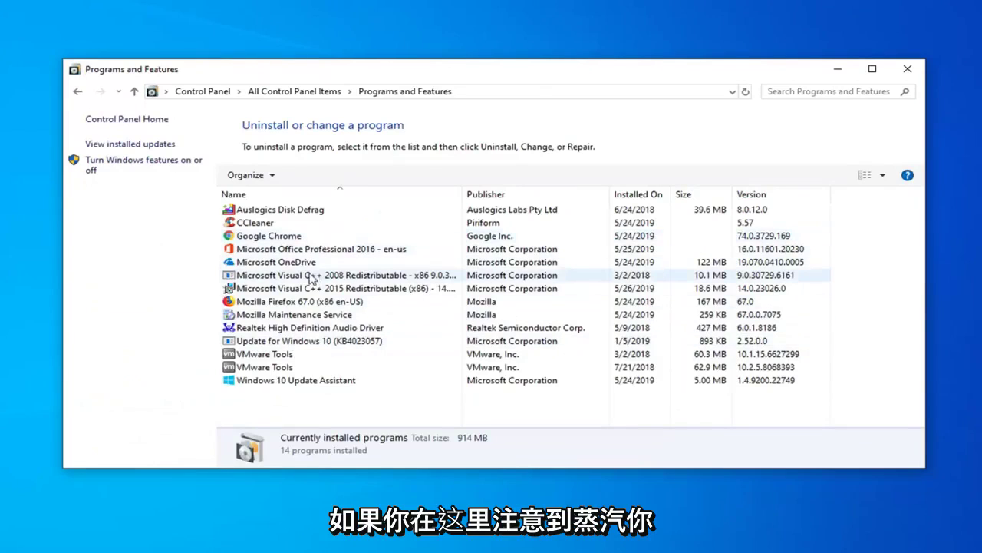
click(290, 289)
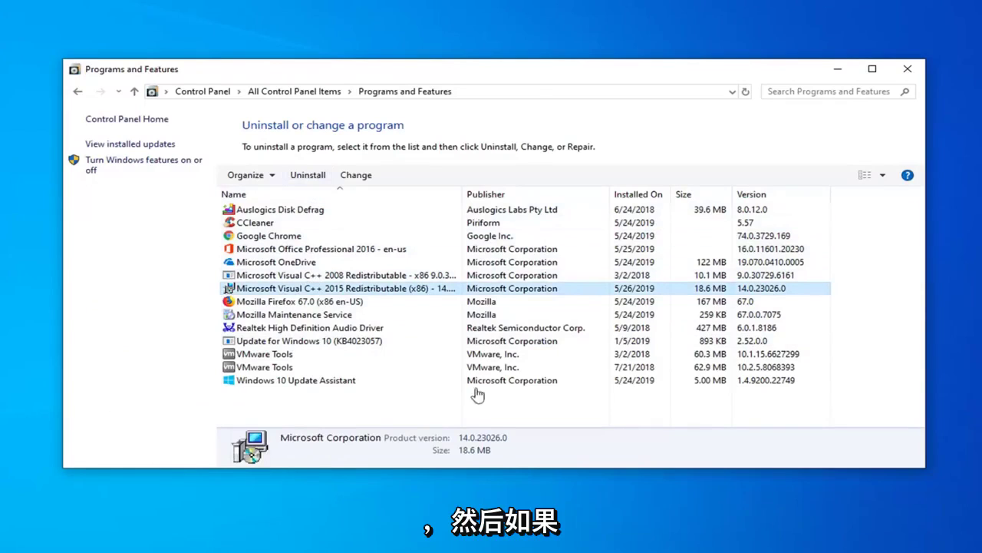
click(907, 68)
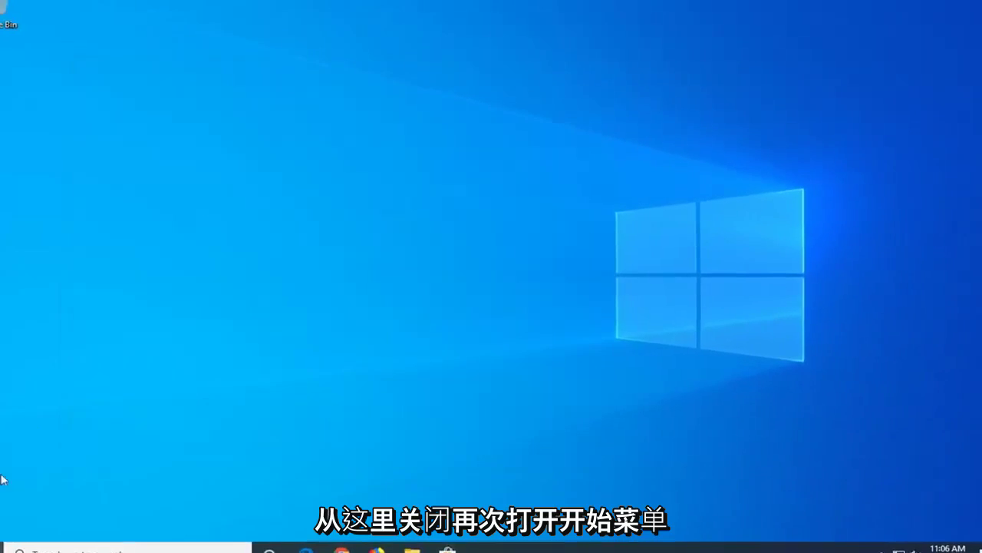
- Open File Explorer and go to Local Disk (C:) under This PC
click(16, 540)
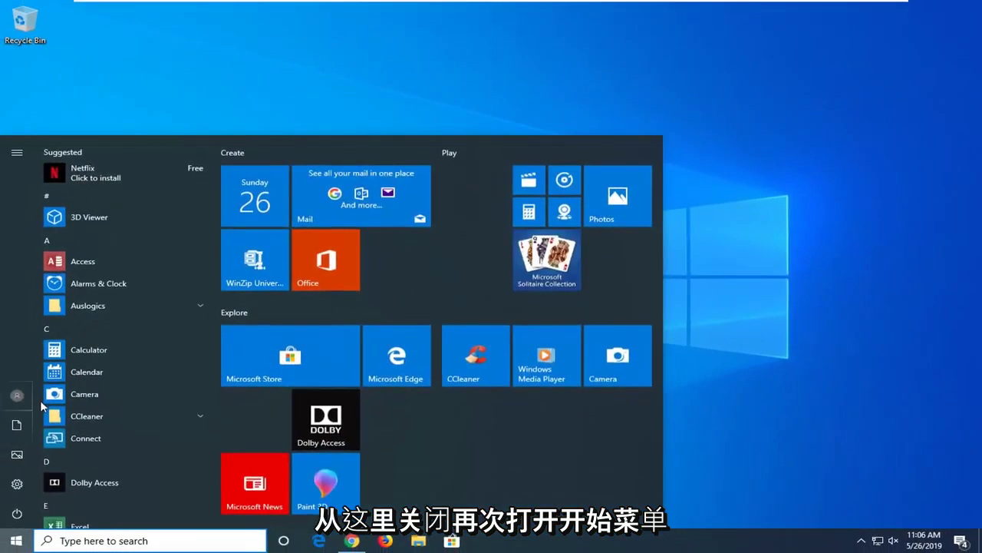
text(f)
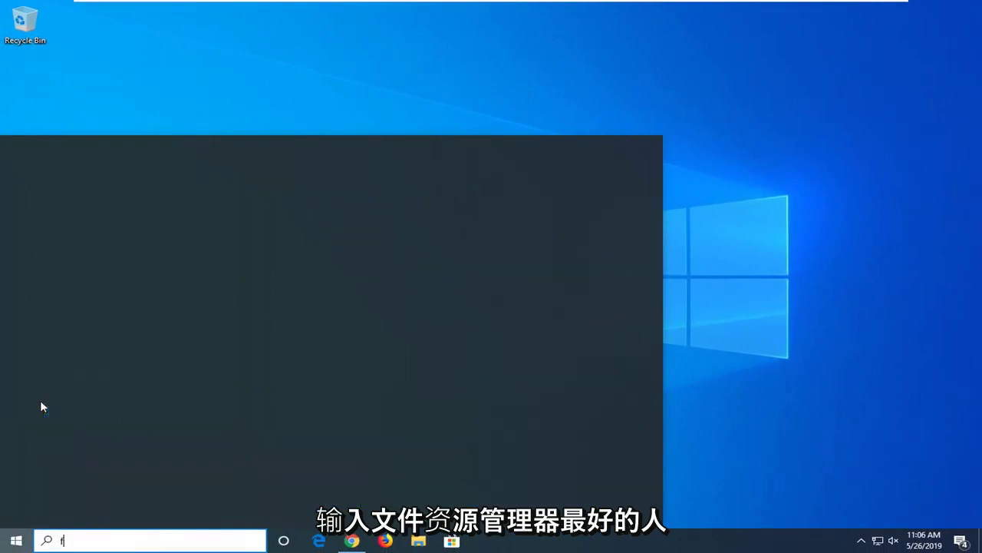
text(ile explorer)
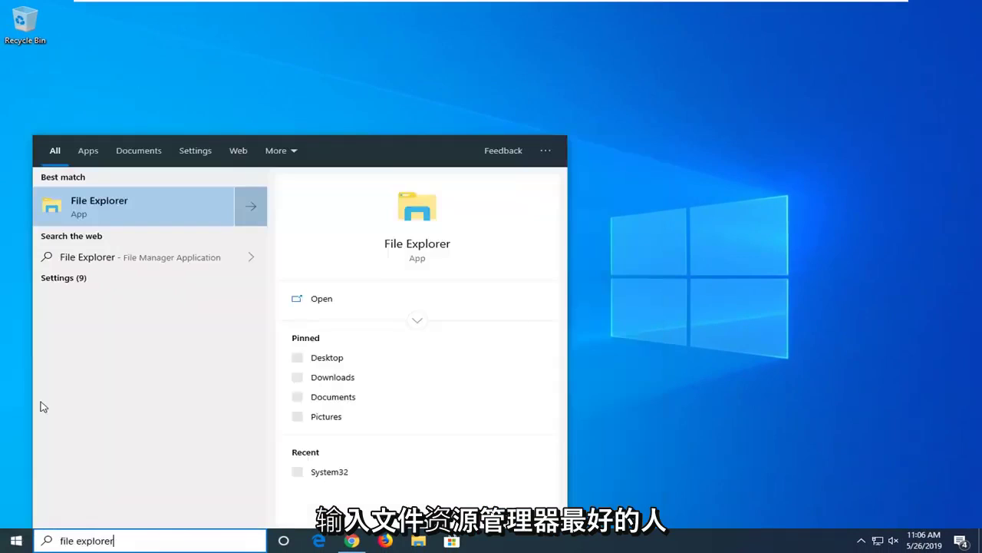
click(92, 205)
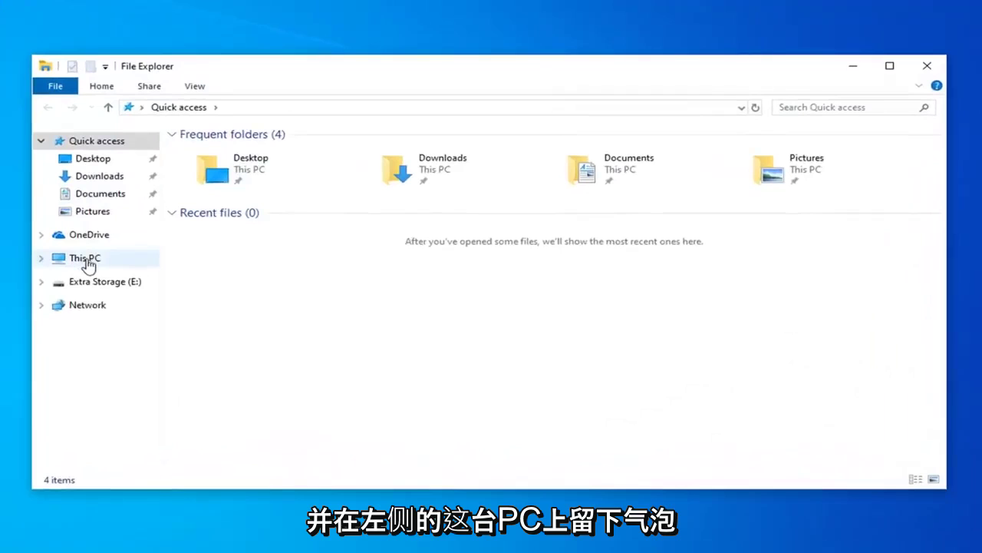
click(87, 261)
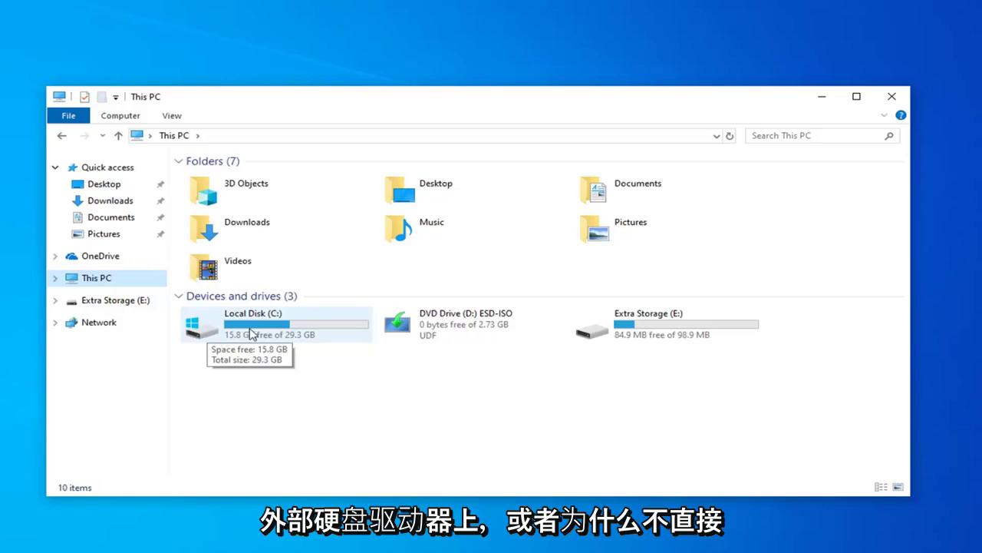
click(259, 330)
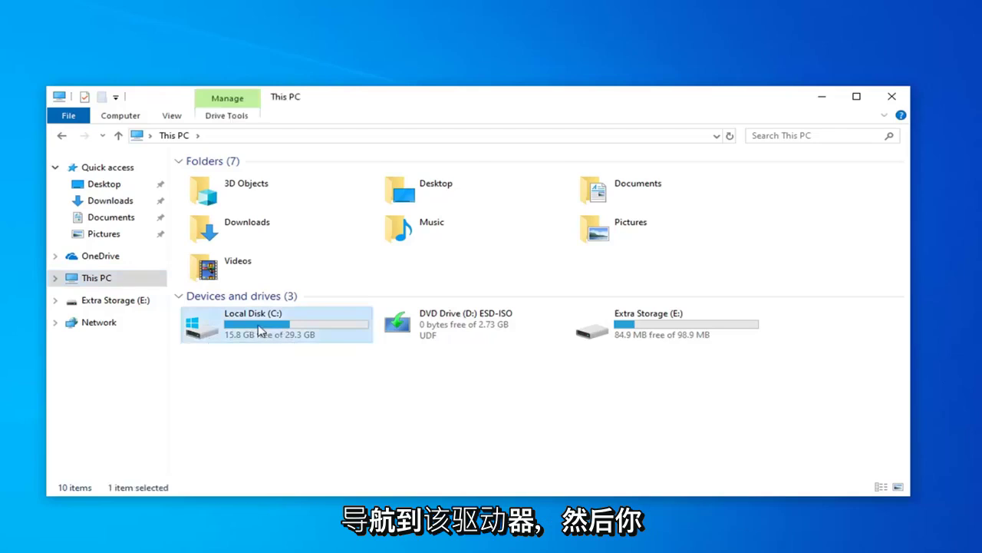
double_click(259, 330)
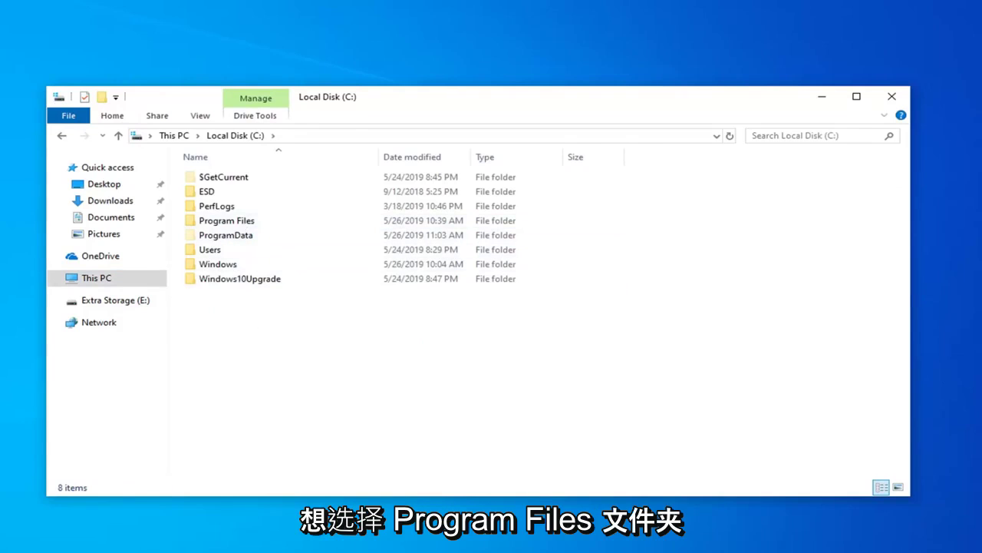
- Make sure the Folder Options are set to show hidden files, folders, and drives, and confirm them
click(203, 116)
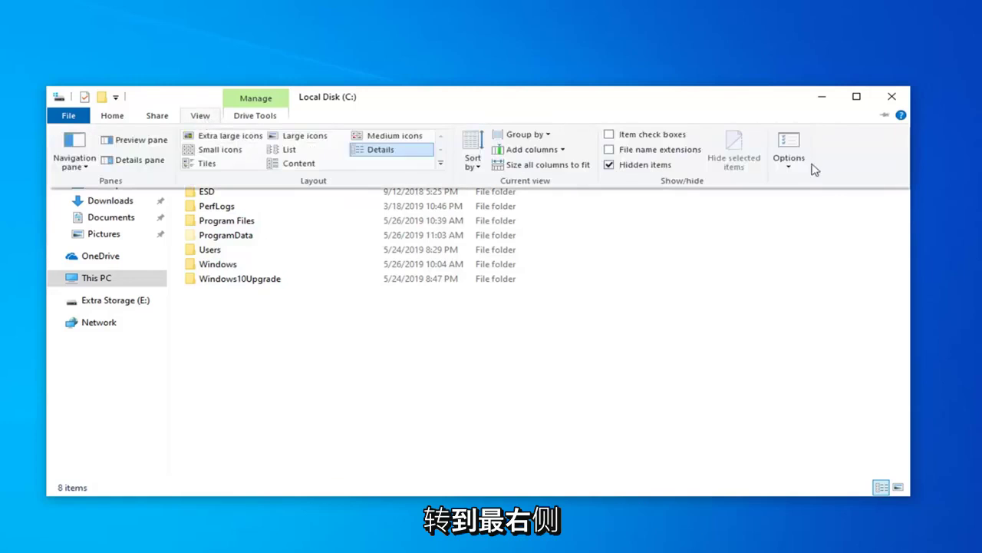
click(783, 154)
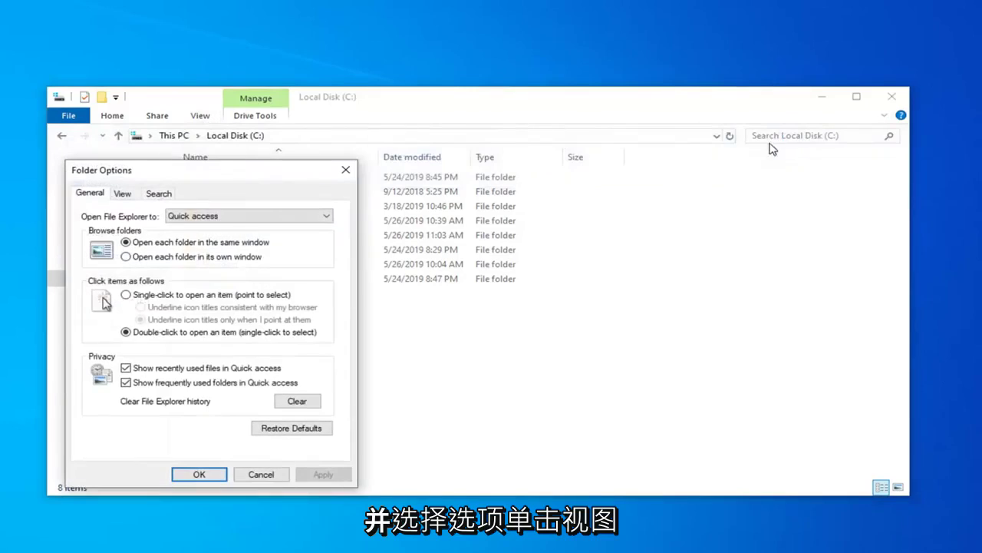
click(121, 198)
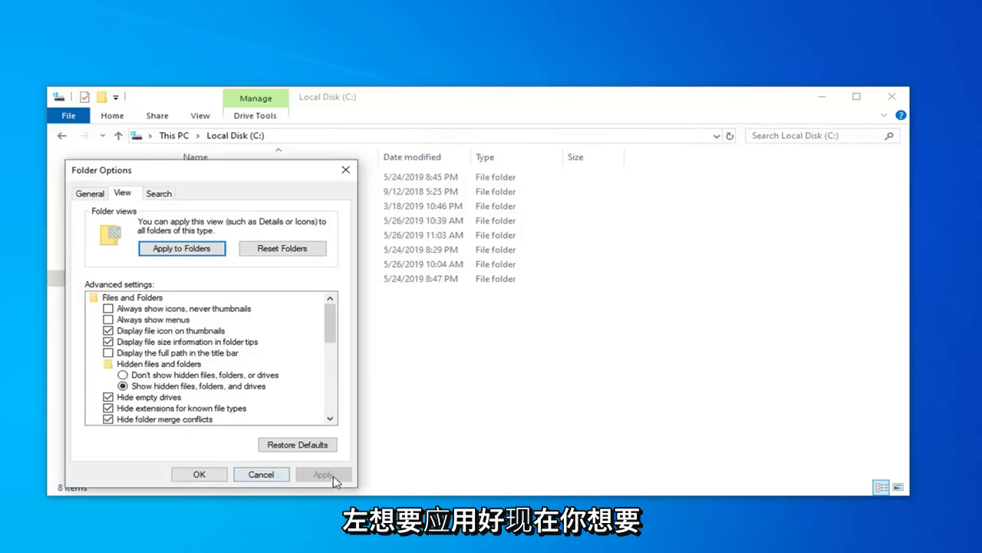
click(201, 473)
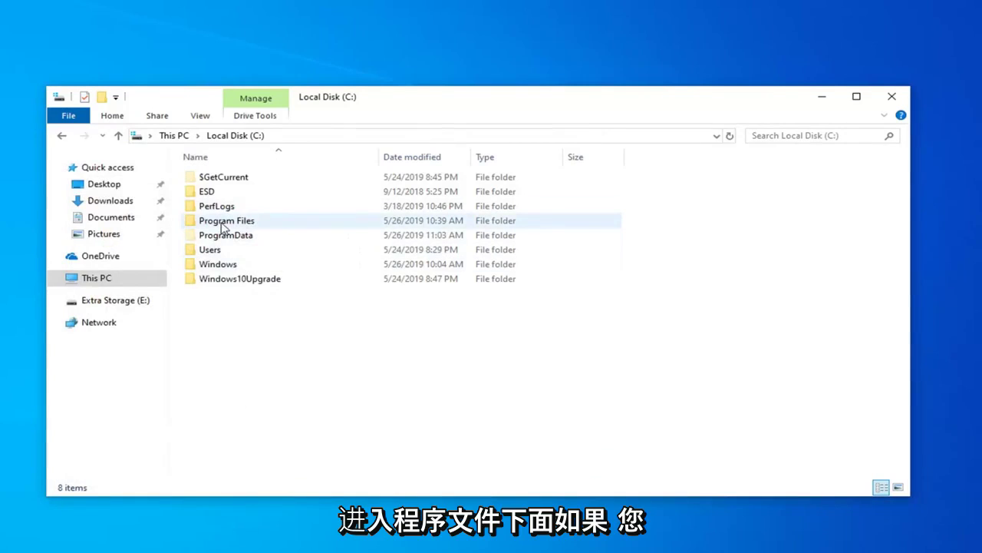
- Check the Program Files folder for a leftover Steam folder, return to Local Disk (C:), and close File Explorer
double_click(222, 221)
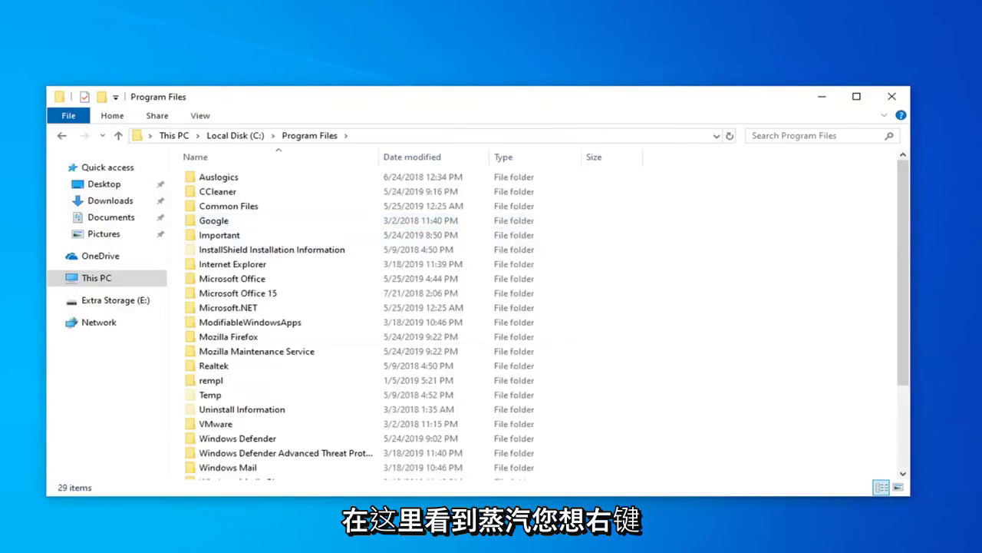
right_click(256, 321)
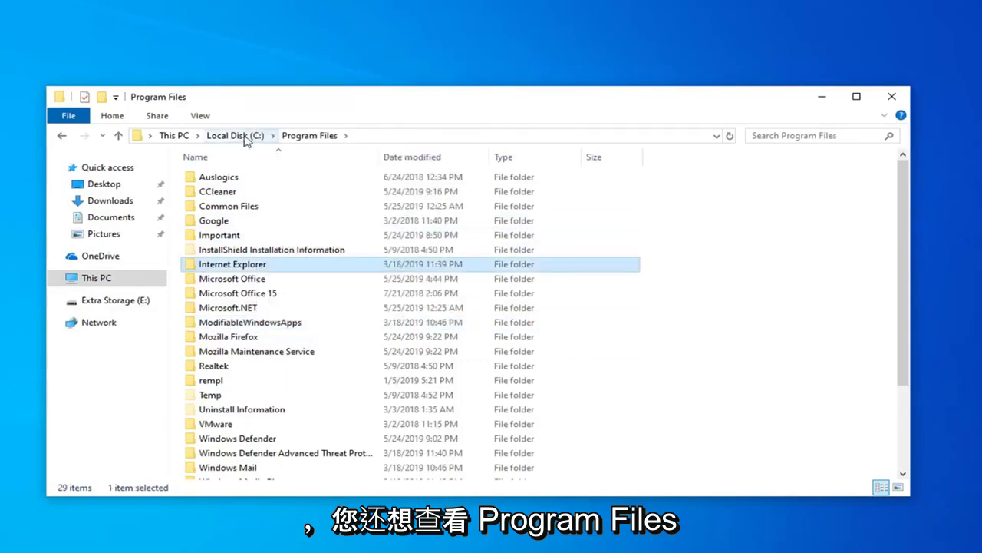
click(245, 137)
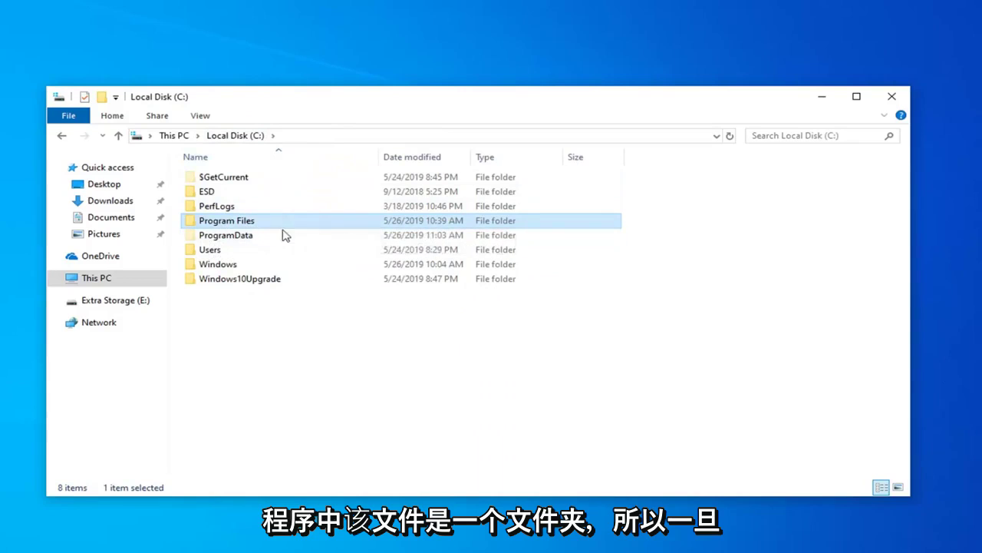
click(893, 98)
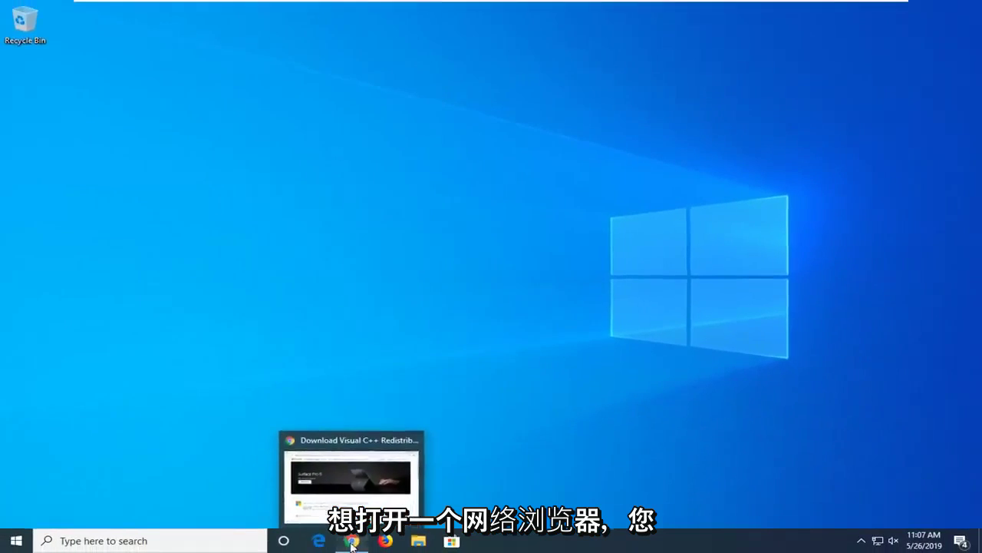
- Switch to Chrome, go to google.com and search for steam
click(353, 541)
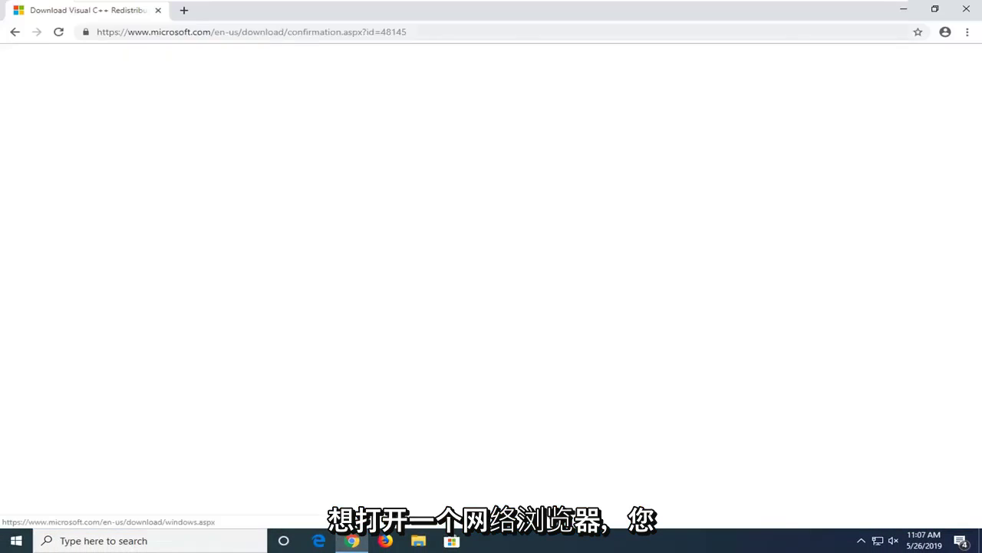
click(237, 37)
text(google.com)
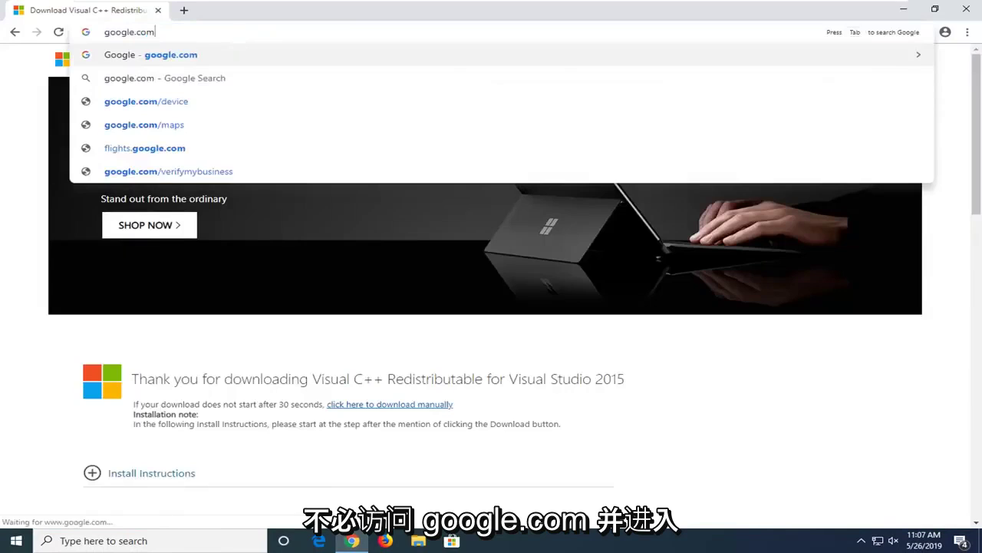
key(Return)
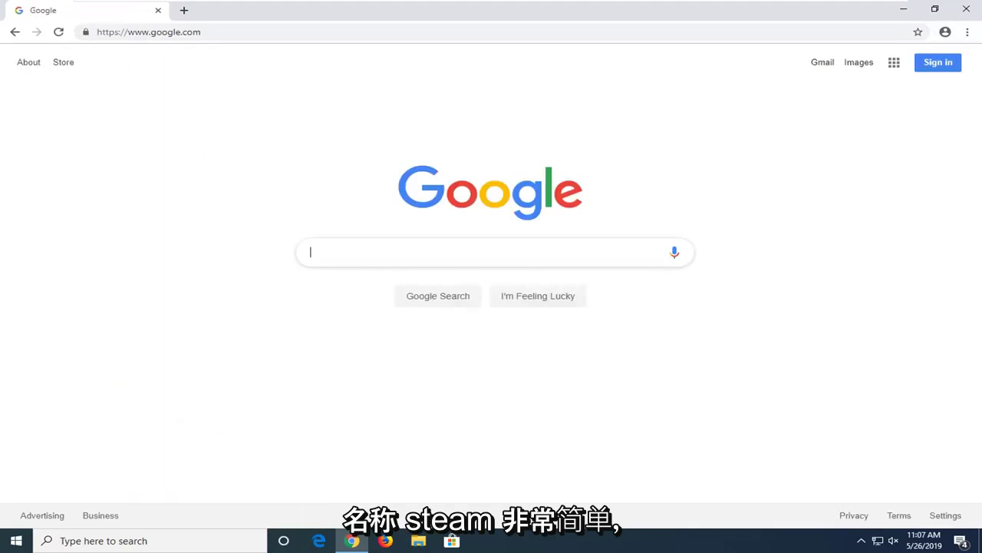
text(steam)
key(Return)
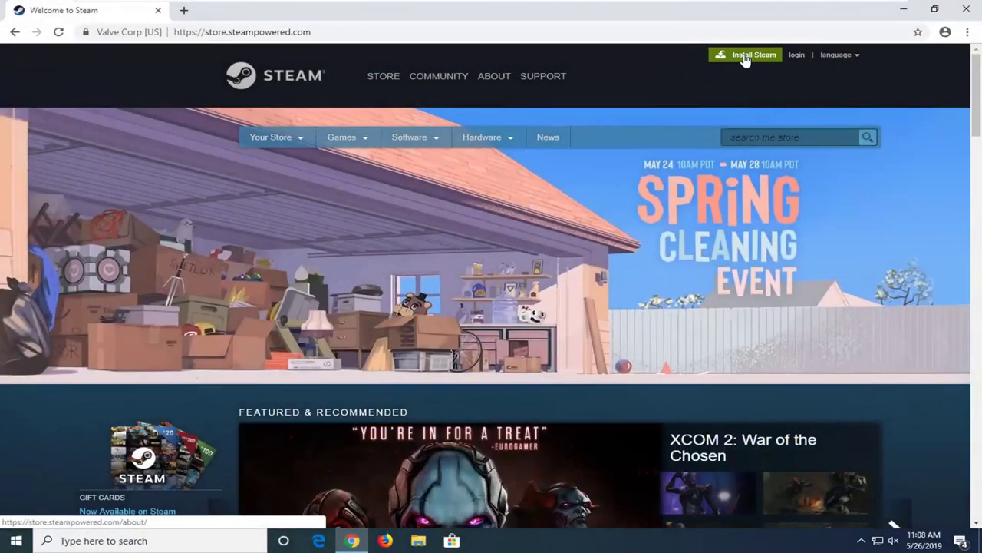
- Download the Windows Steam installer from the Steam website and allow it to make changes to the device
click(745, 57)
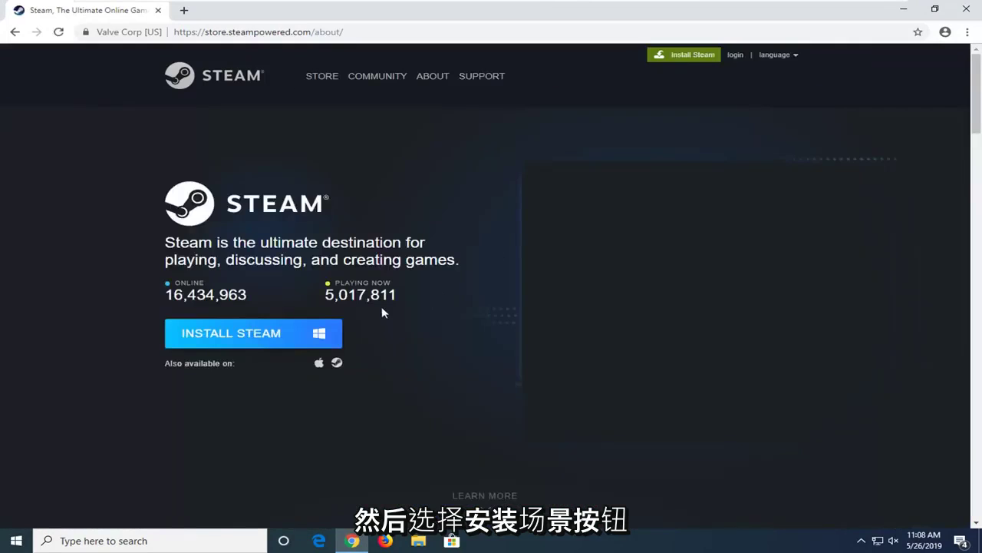
click(228, 332)
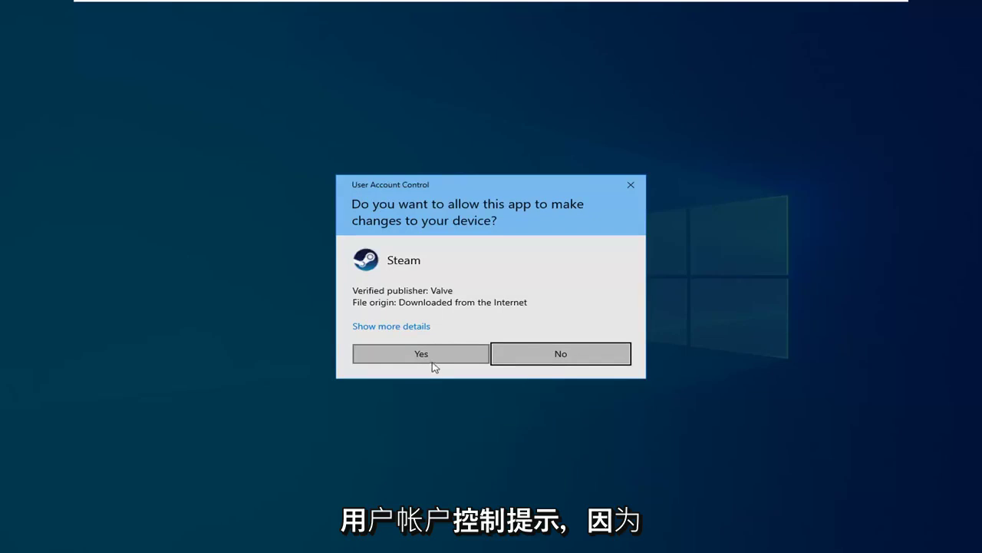
click(433, 360)
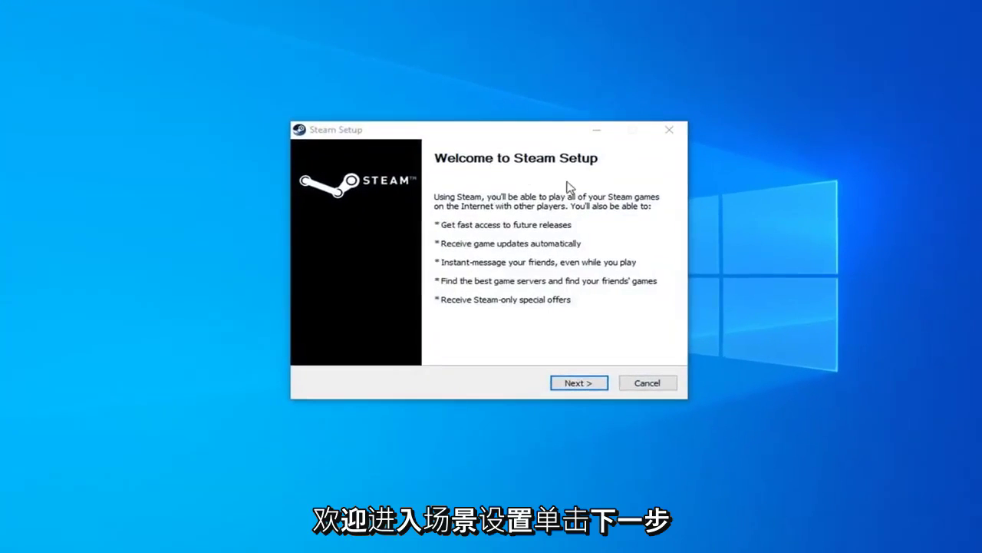
- Install Steam in English to C:\Program Files\Steam and finish the setup with Run Steam turned off
click(574, 388)
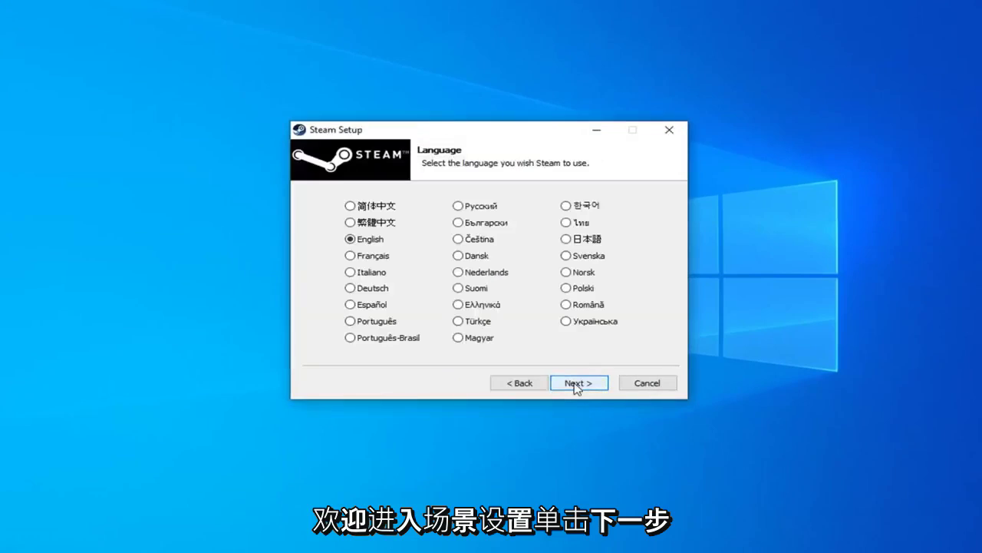
click(575, 386)
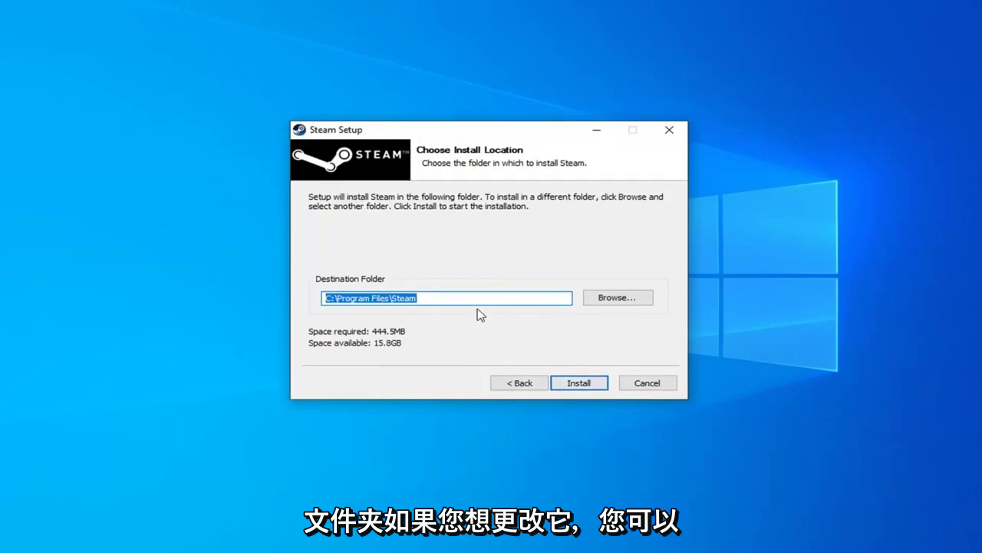
click(577, 385)
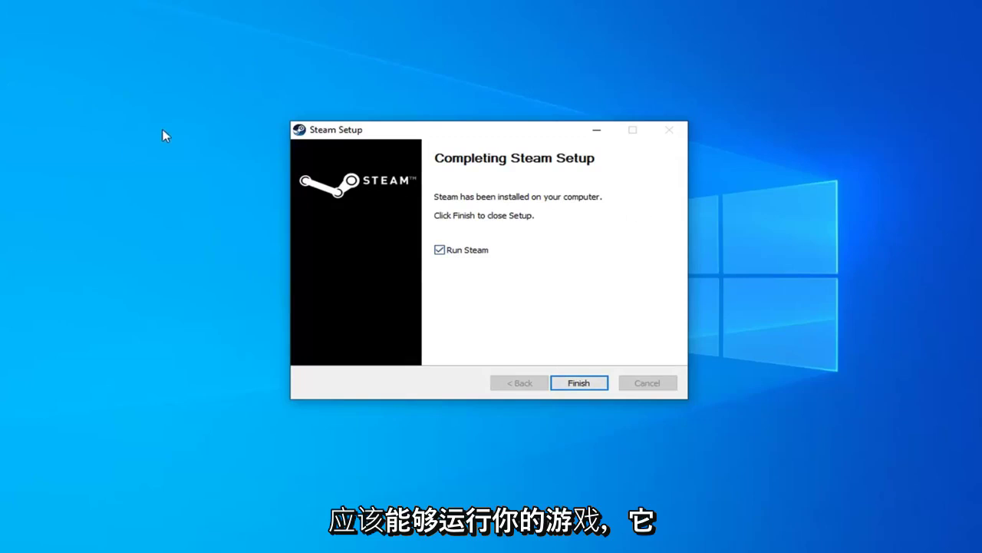
click(460, 253)
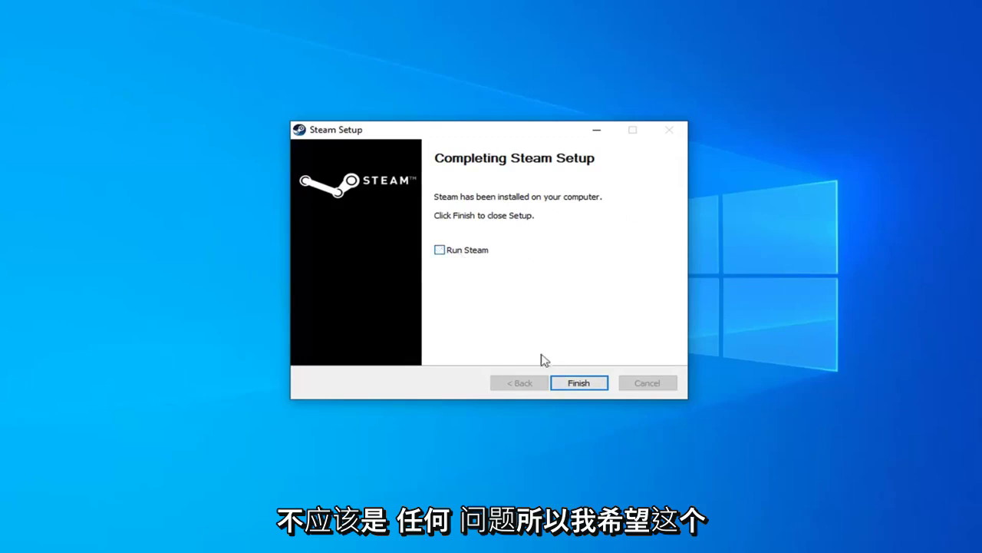
click(577, 389)
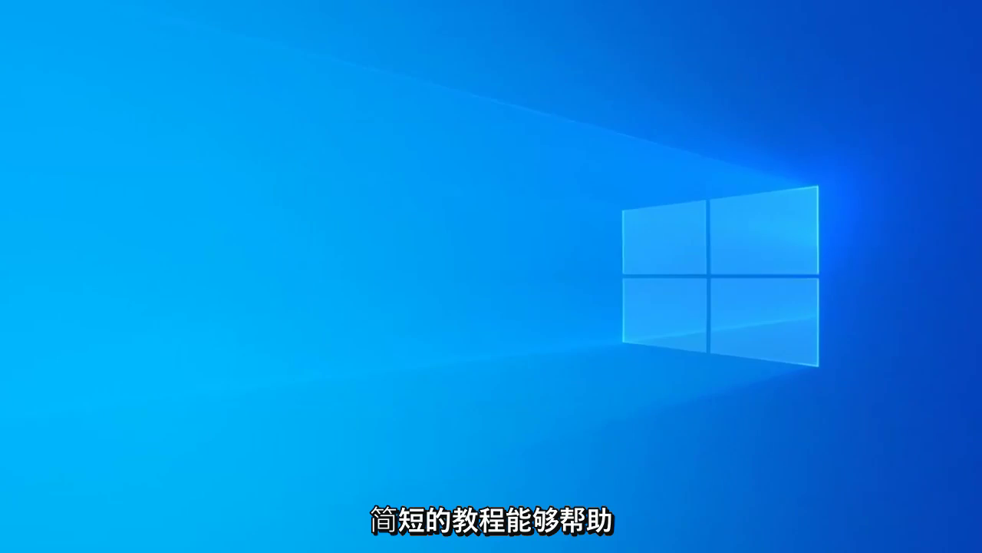